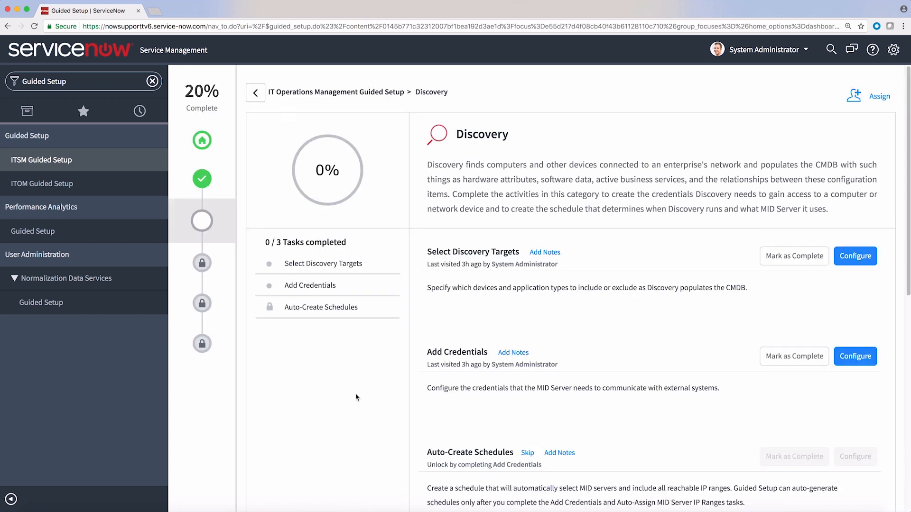
Configure the Select Discovery Targets task to exclude Windows 2000 Servers and Windows 2003 Servers from the Windows device classes to discover
click(847, 254)
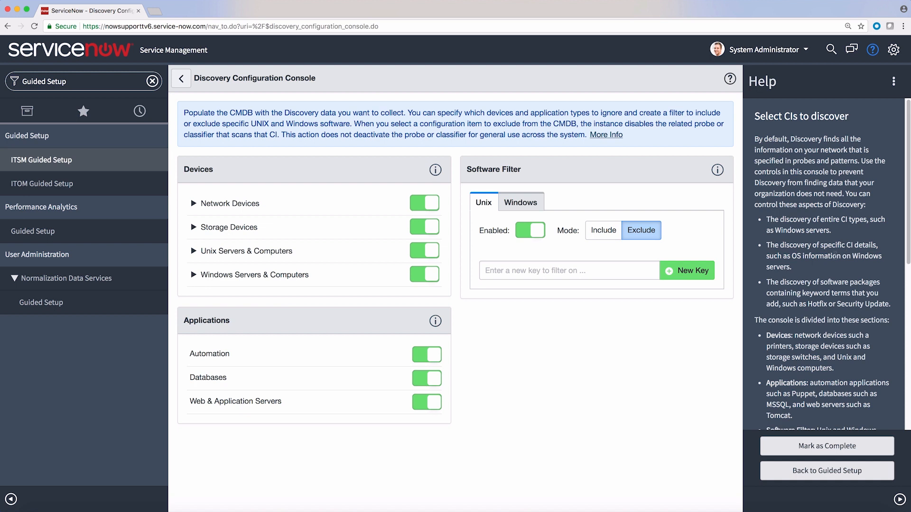
click(194, 275)
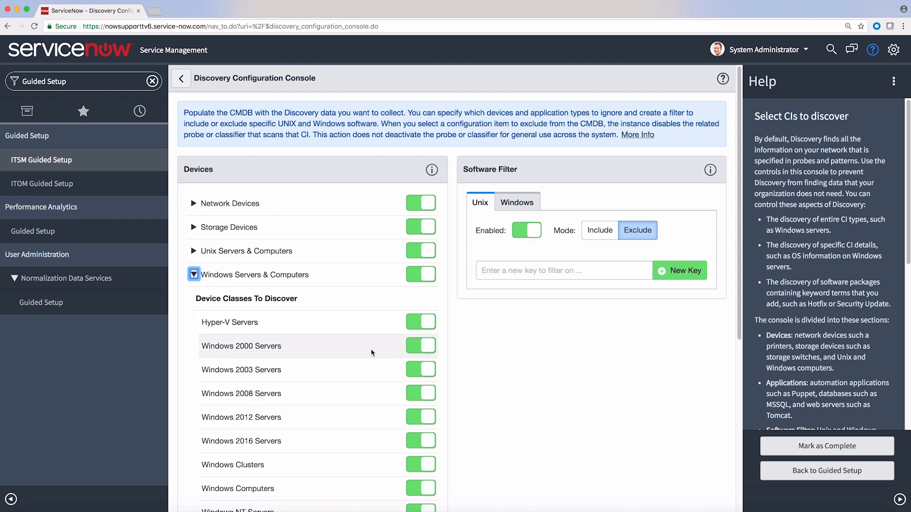
click(429, 350)
click(426, 370)
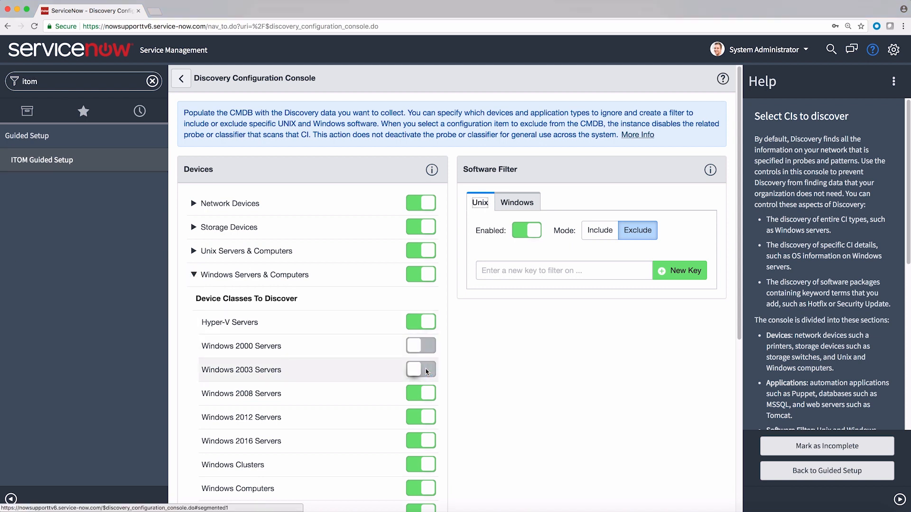
click(194, 275)
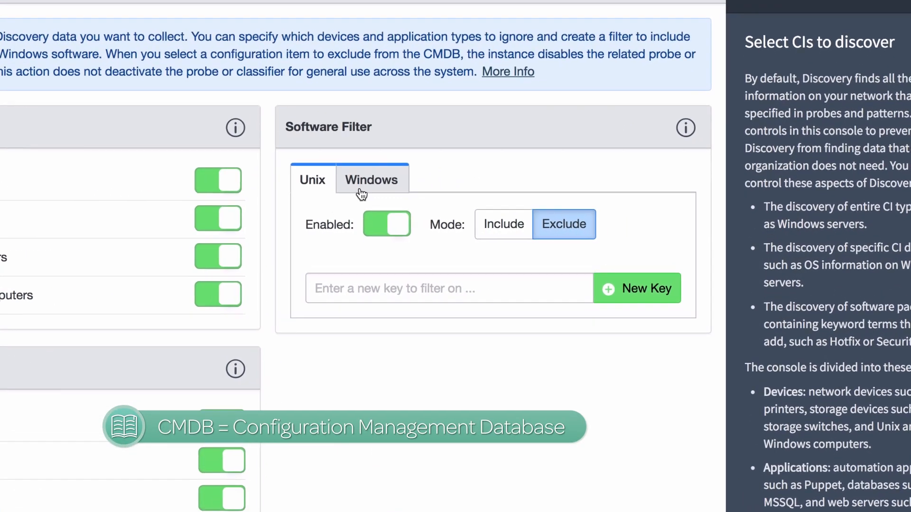
Show the Windows software filter, leave it enabled and set its mode to Include after trying the disabled state and Exclude mode
click(360, 191)
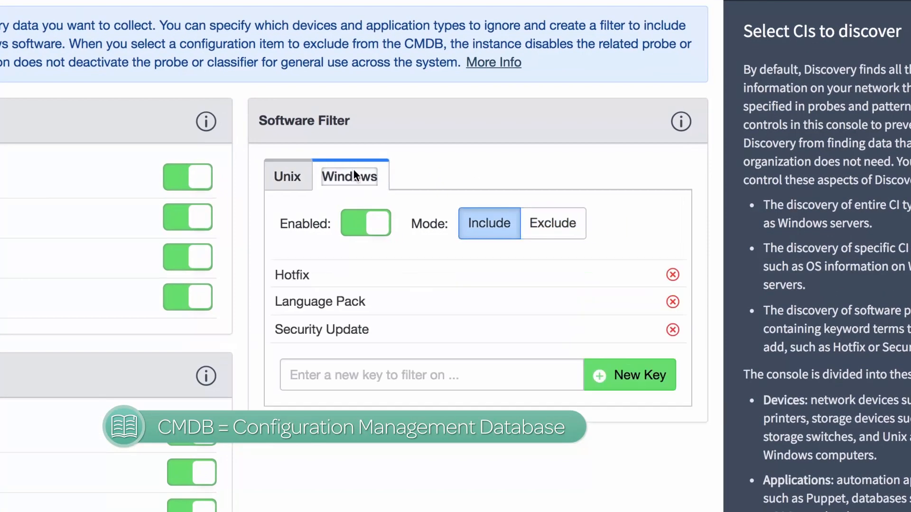
click(355, 223)
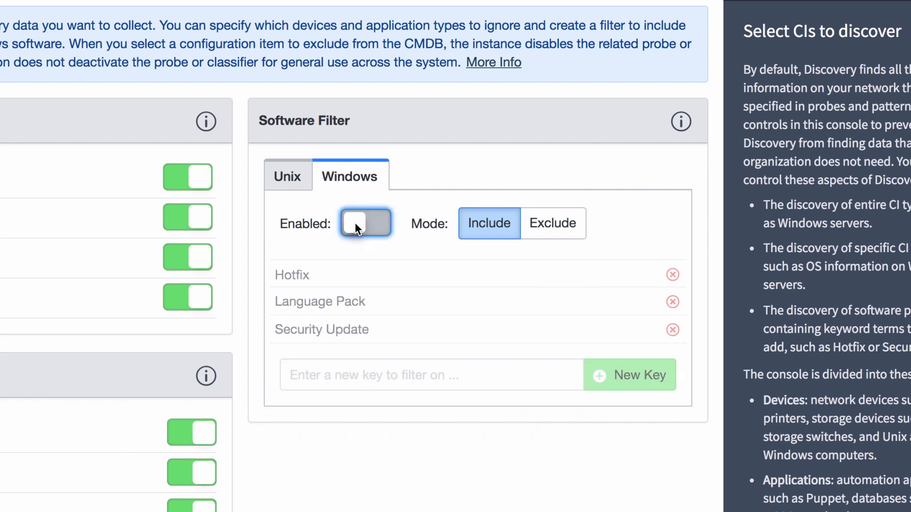
click(355, 223)
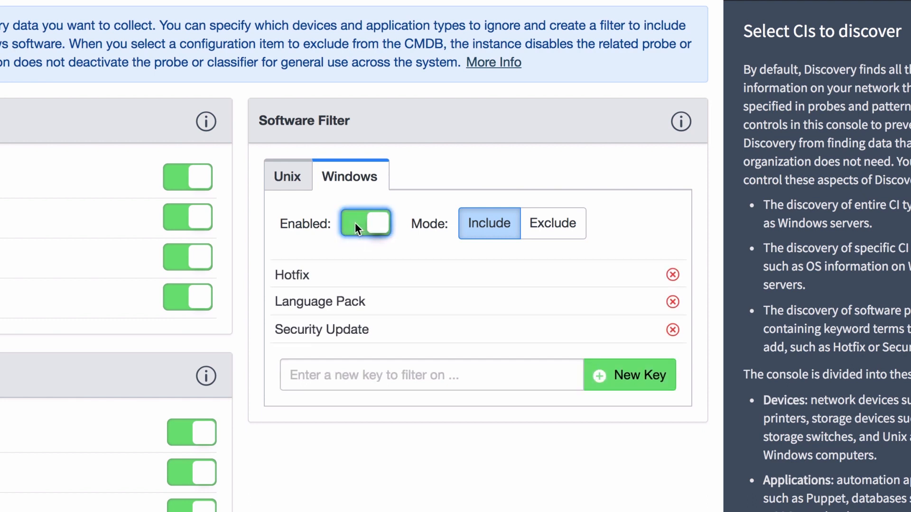
click(493, 224)
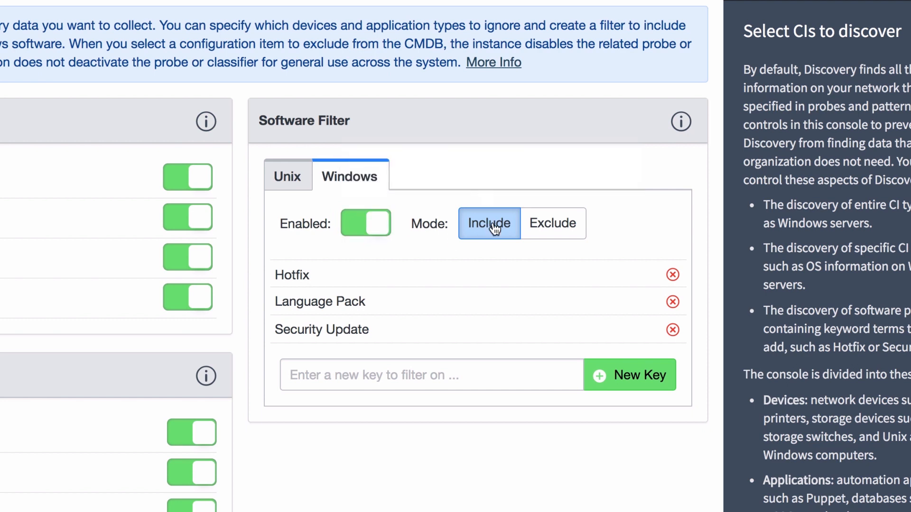
click(553, 224)
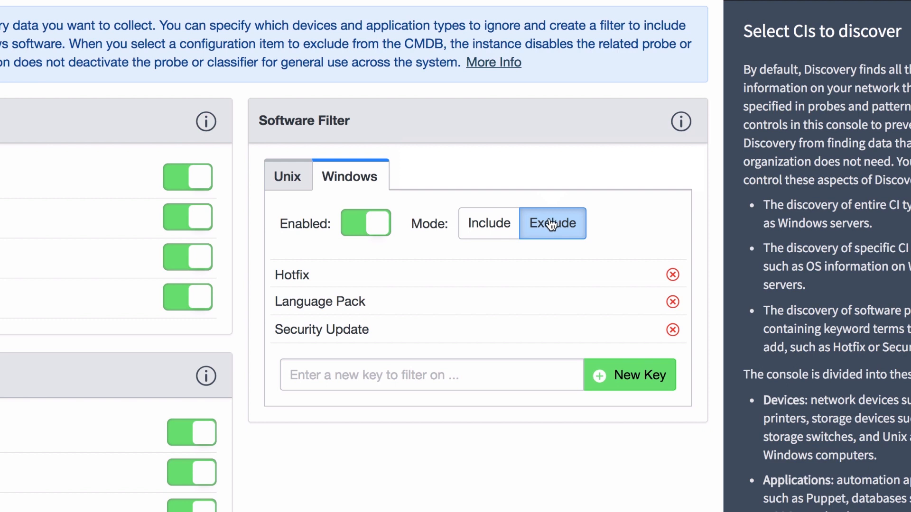
click(487, 224)
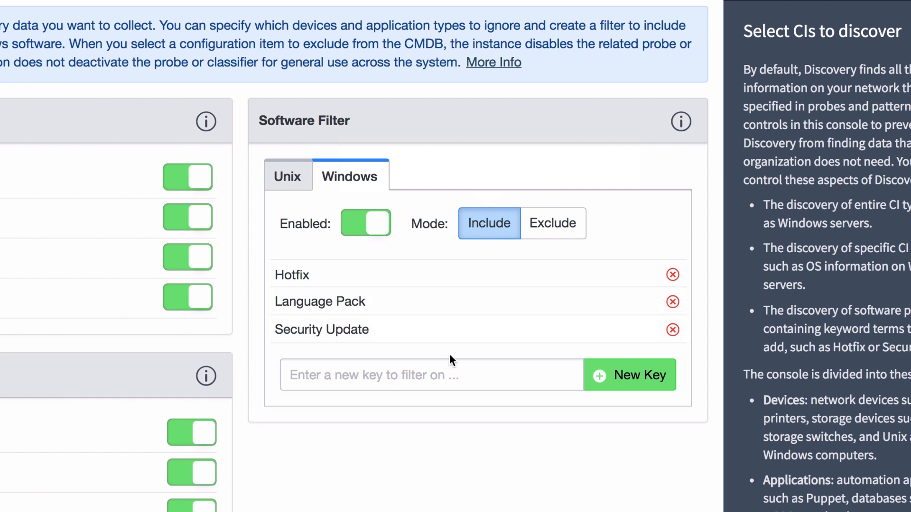
Add the key "Critical Update" to the Windows software filter and mark the Select Discovery Targets task as complete
click(437, 377)
text(Critical Update)
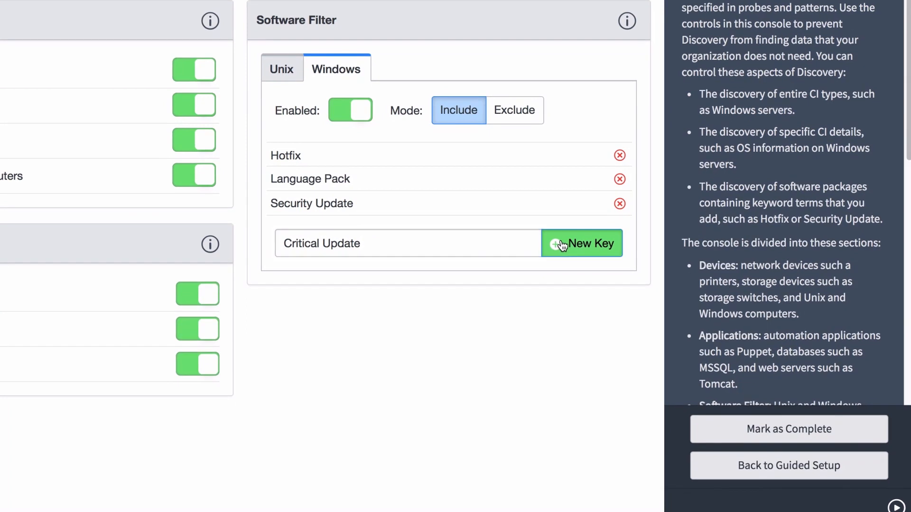
click(563, 250)
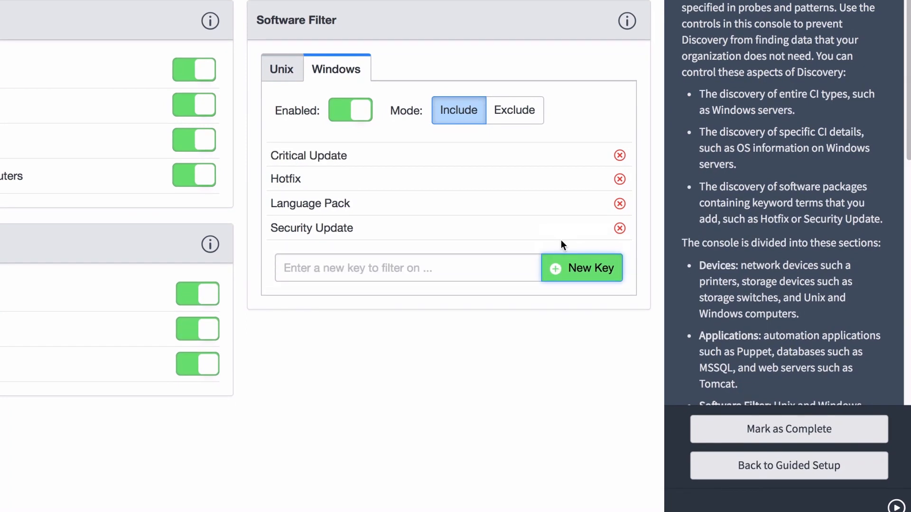
click(782, 429)
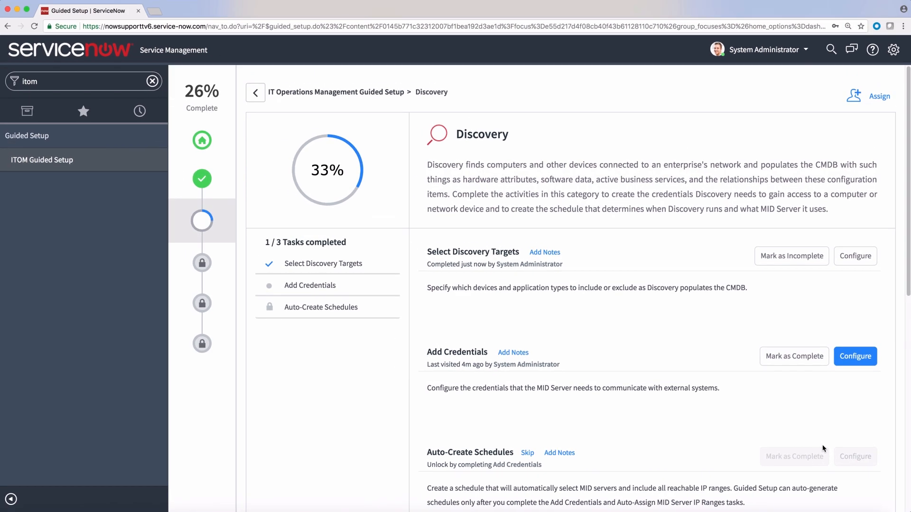
Configure the Add Credentials task and start a new credential record of type Windows Credentials
click(852, 360)
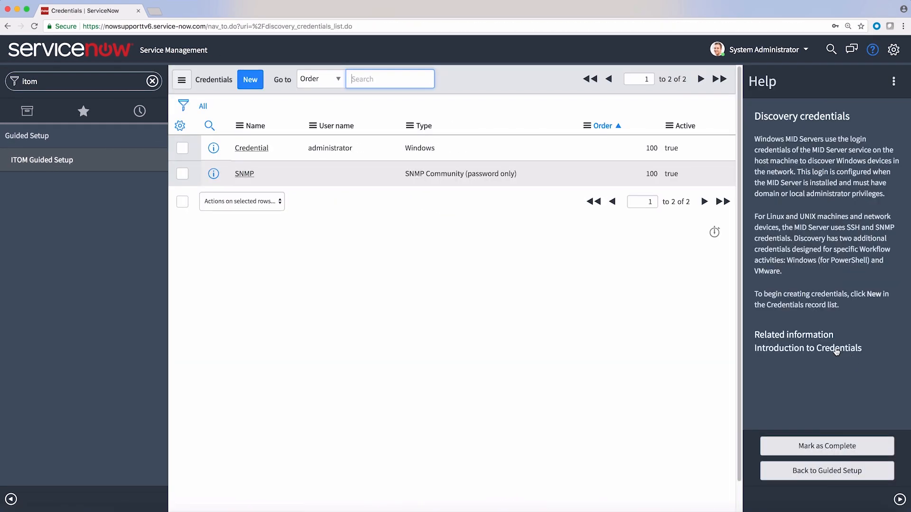
click(254, 81)
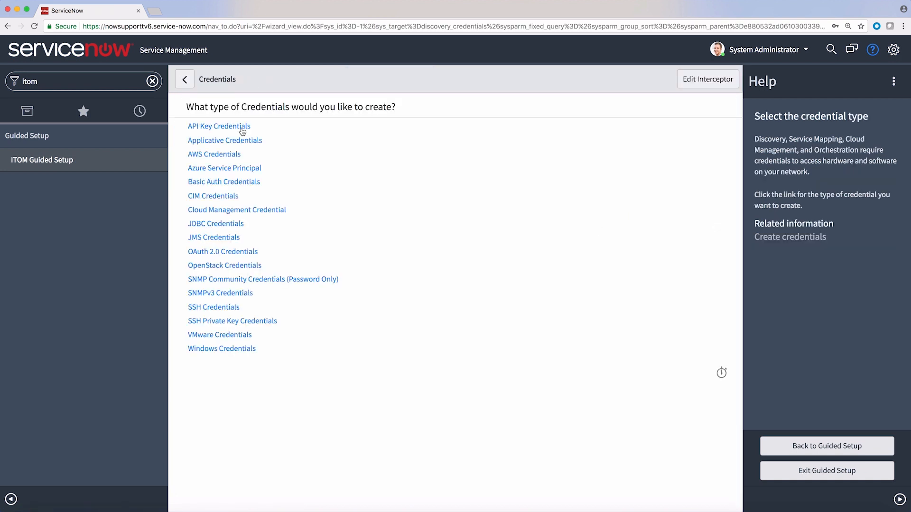
click(220, 349)
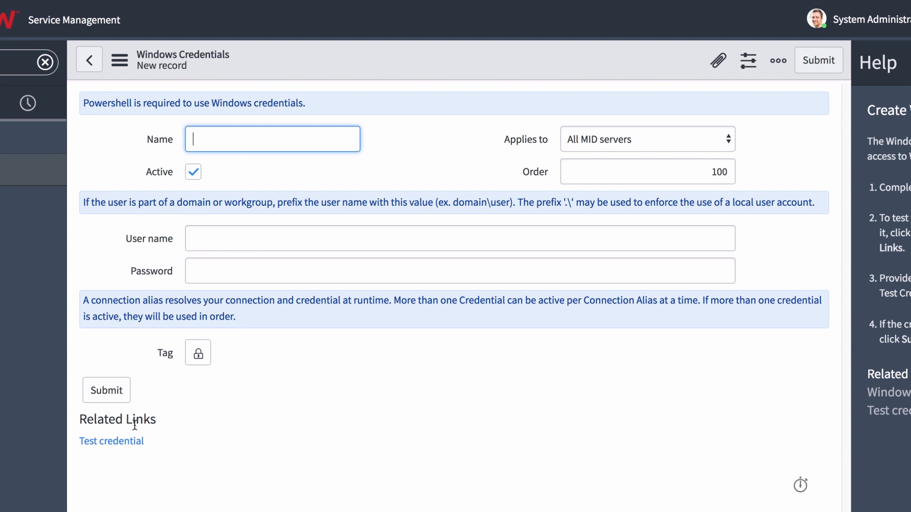
Name the record Windows Credential, enter the user name \administraton and fill in the account password
text(Win)
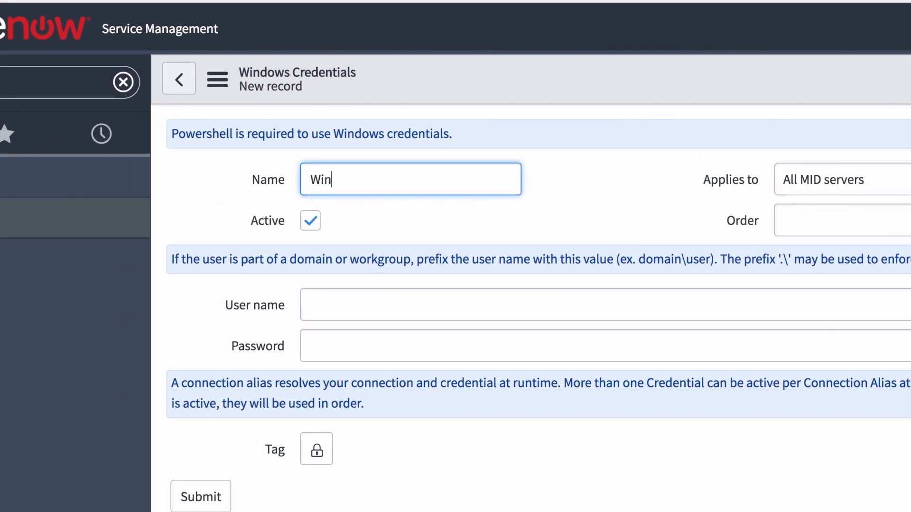
text(dows Credential)
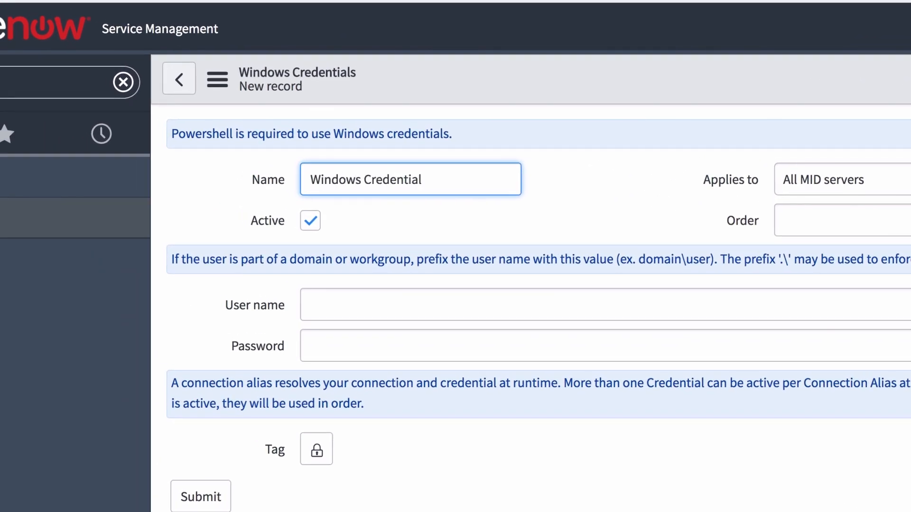
click(333, 302)
text(\administraton)
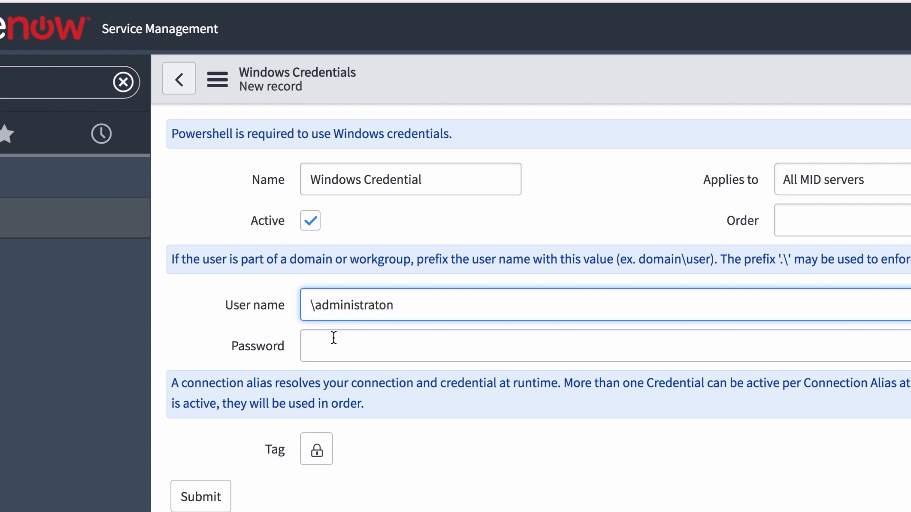
click(335, 346)
text(••••••••••••)
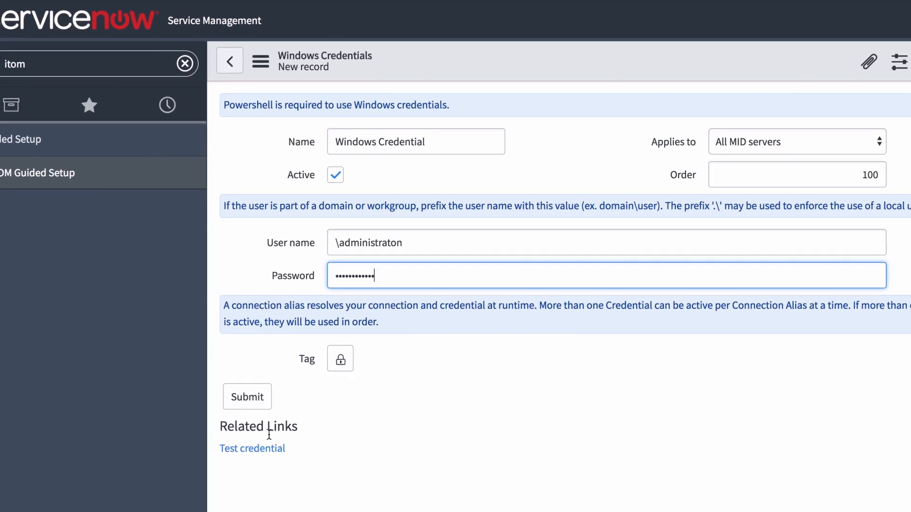
Test the credential against target 10.11.128.224 on port 135 through Demo MID Server 6, and close the test dialog
click(264, 443)
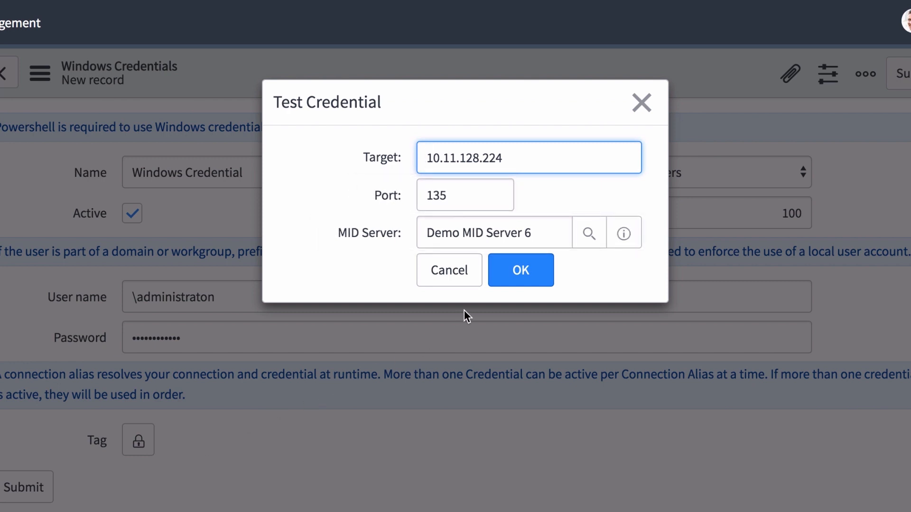
click(512, 271)
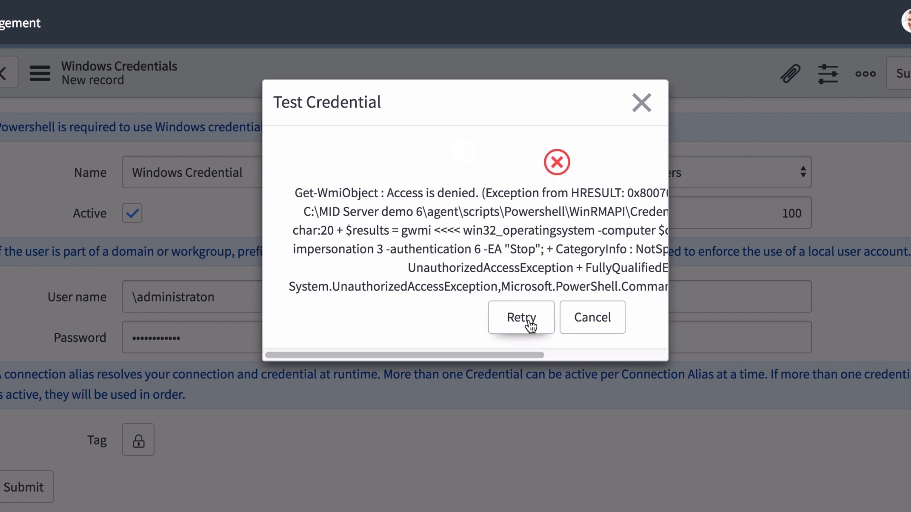
click(593, 322)
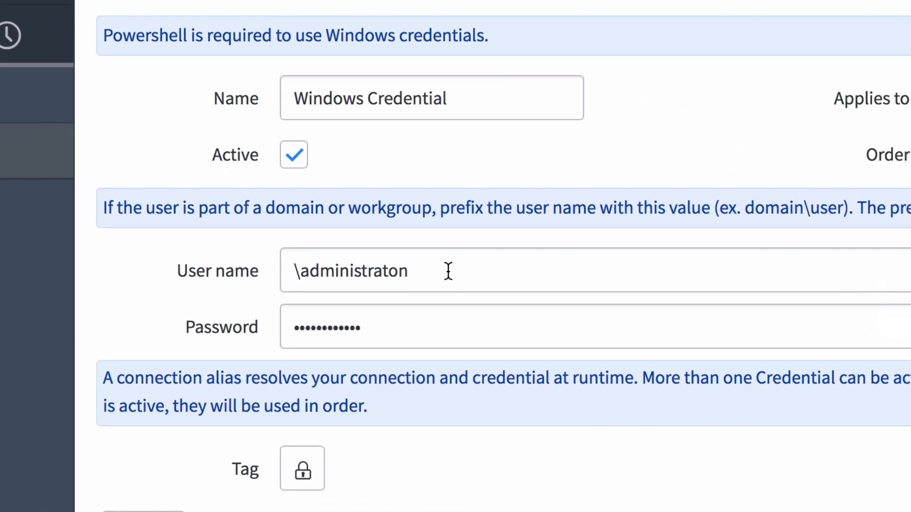
Correct the user name to \administrator and test the credential again against 10.11.128.224 on port 135 through Demo MID Server 6
click(244, 297)
key(BackSpace)
text(r)
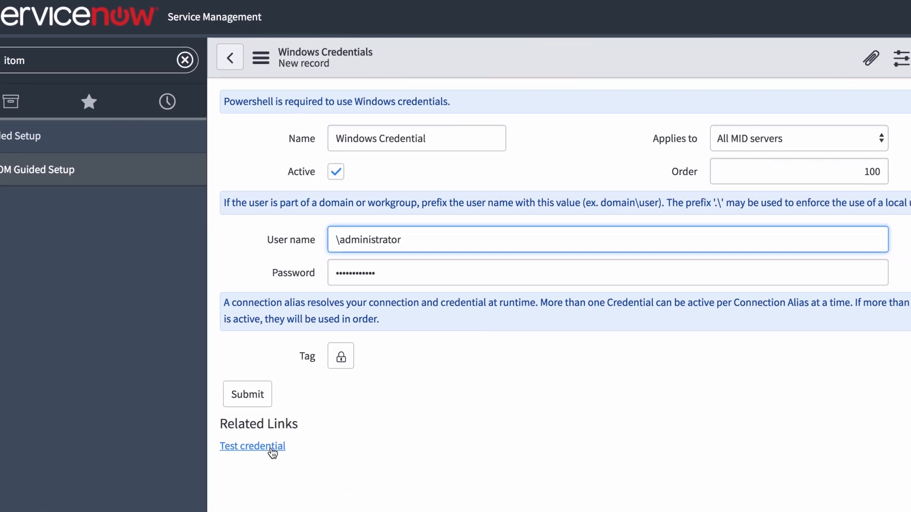
click(269, 443)
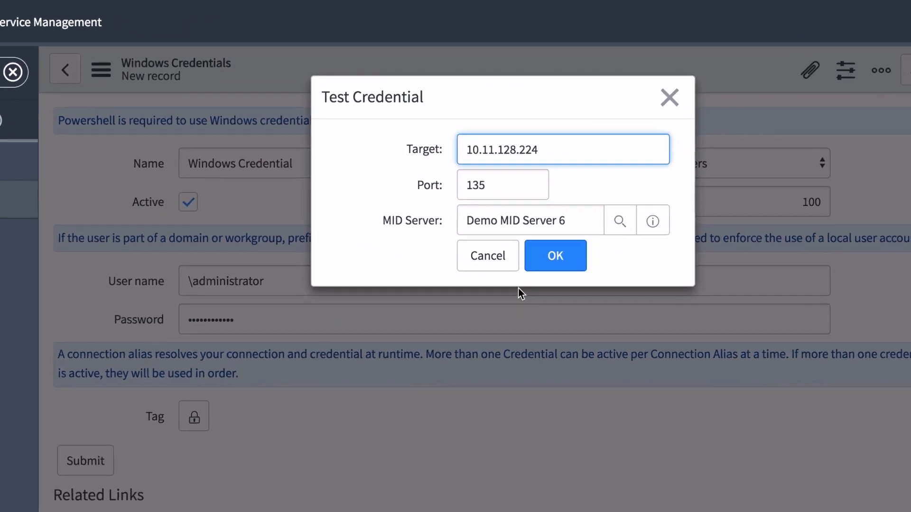
click(620, 230)
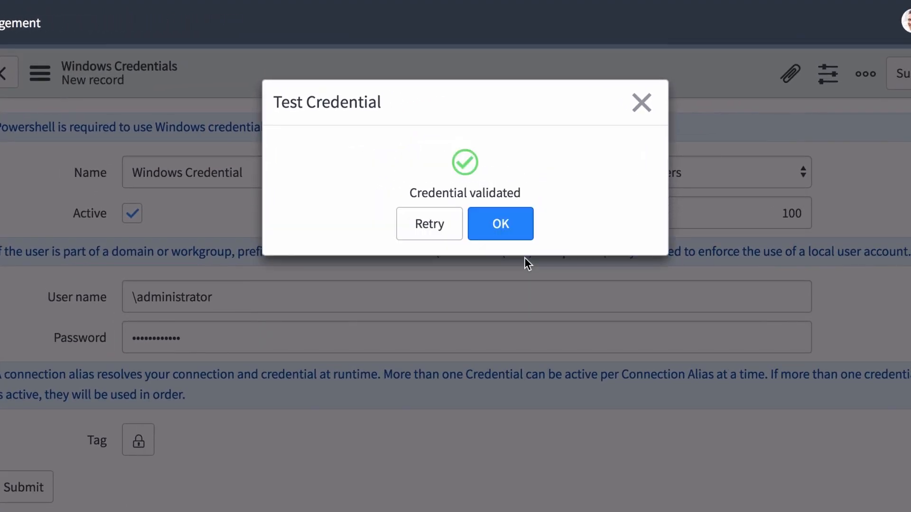
click(501, 224)
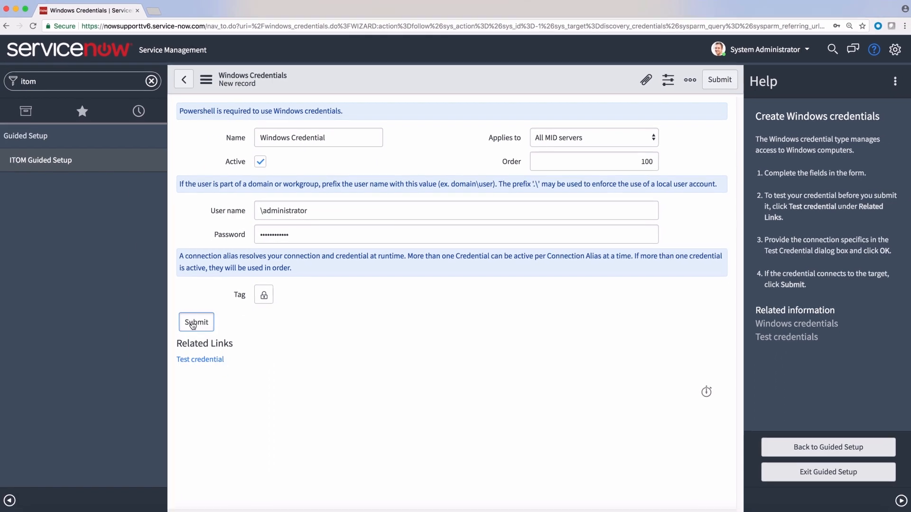
Submit the new Windows credential and mark the Add Credentials task as complete
click(21, 491)
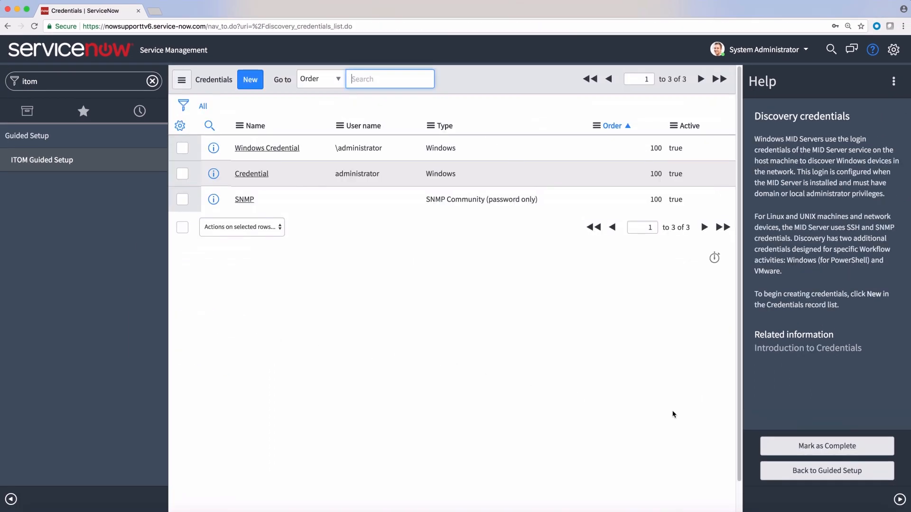
click(823, 446)
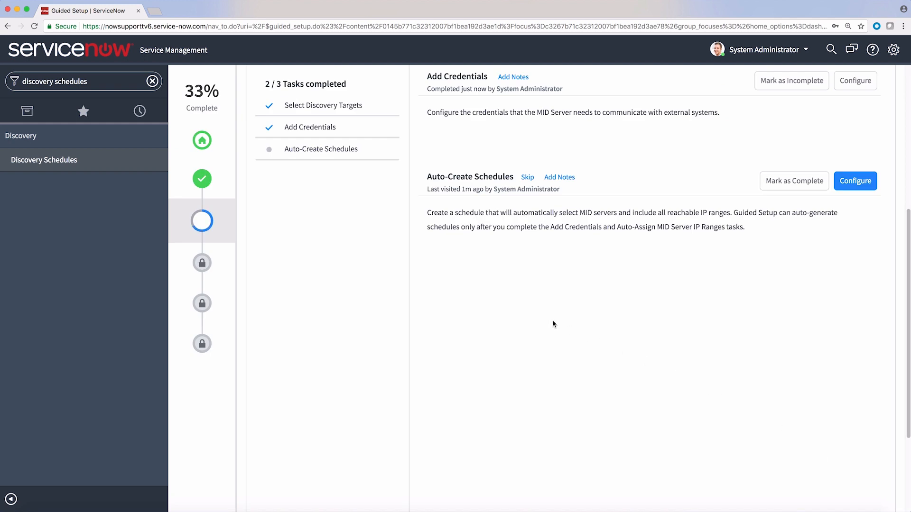
Check the MID Server tasks in the guided setup overview and open the Auto-Create Schedules configuration of Discovery
click(205, 181)
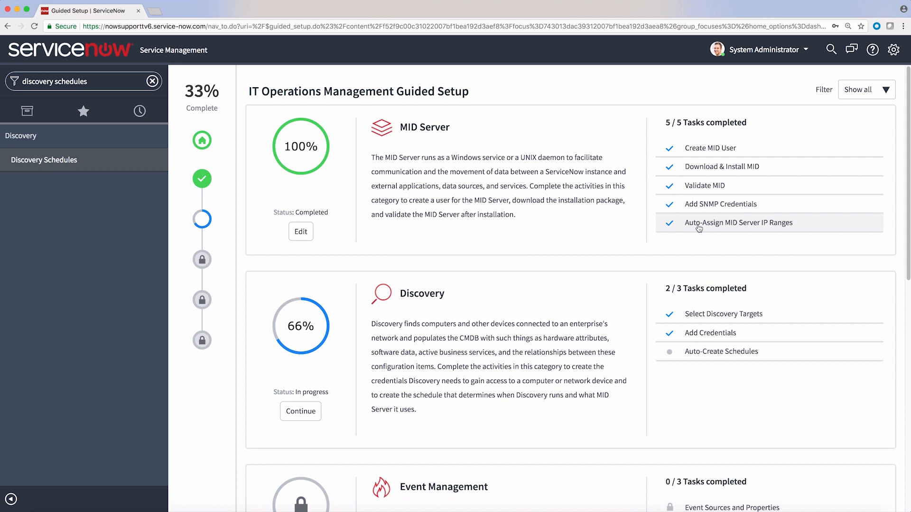
click(303, 417)
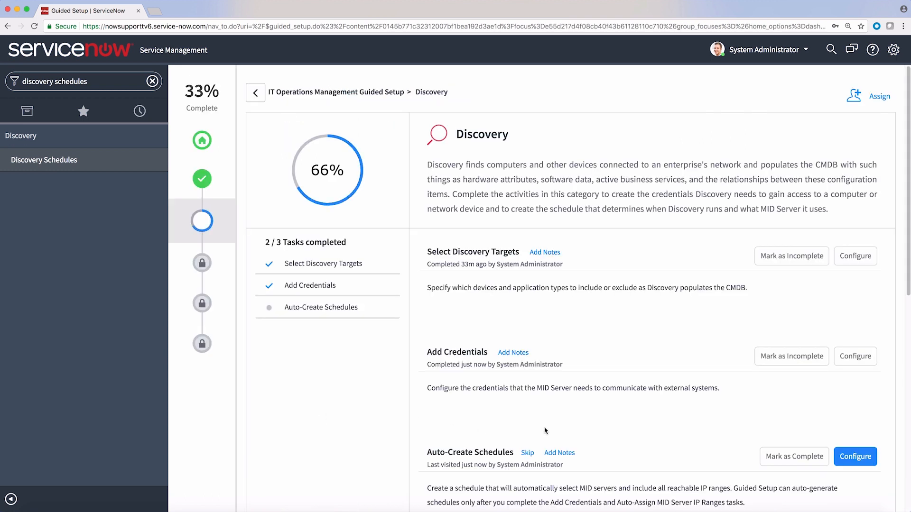
click(853, 457)
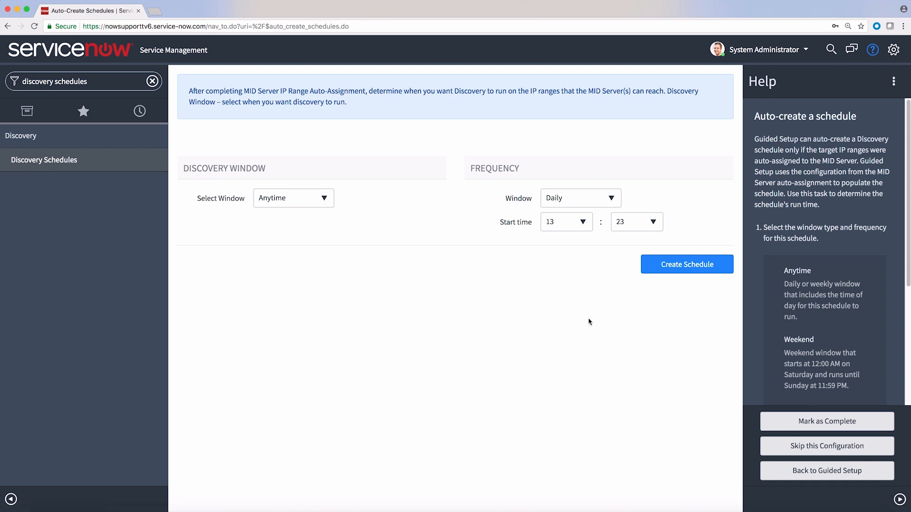
Keep the discovery window at Anytime and set the frequency window to Weekly
click(307, 202)
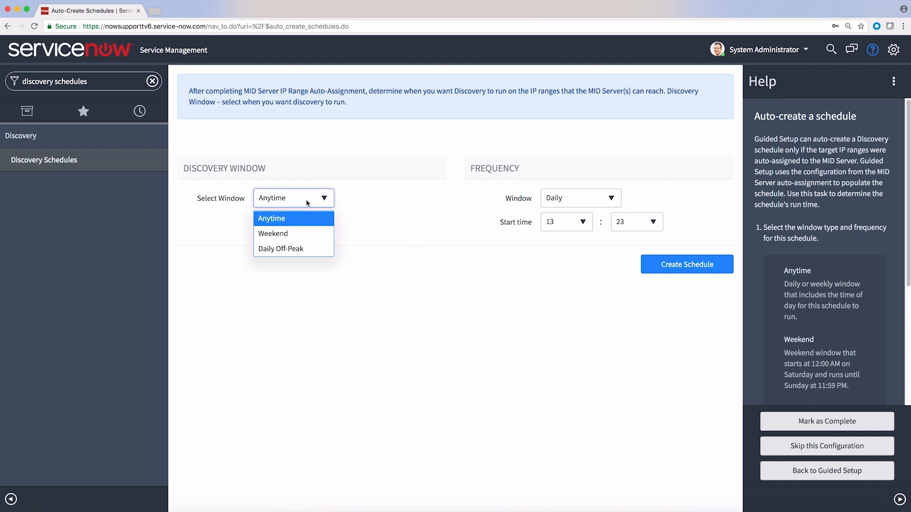
click(307, 202)
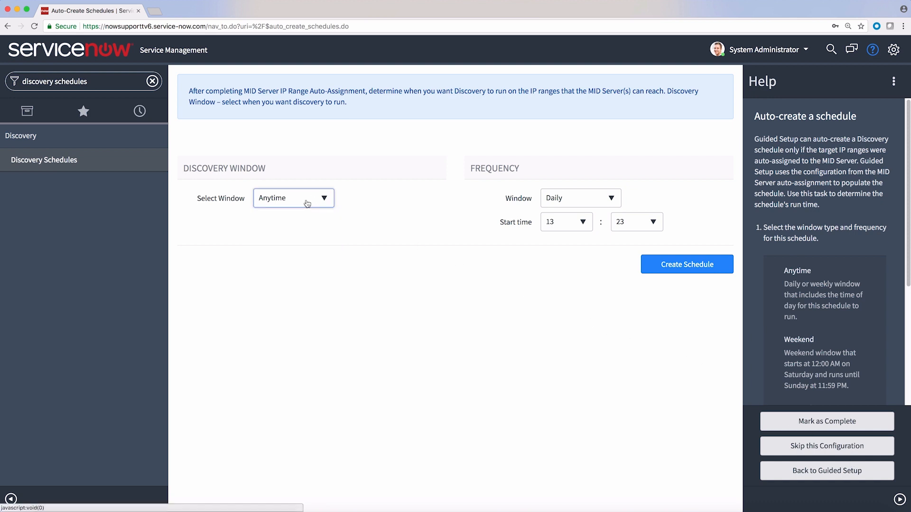
click(571, 198)
click(573, 233)
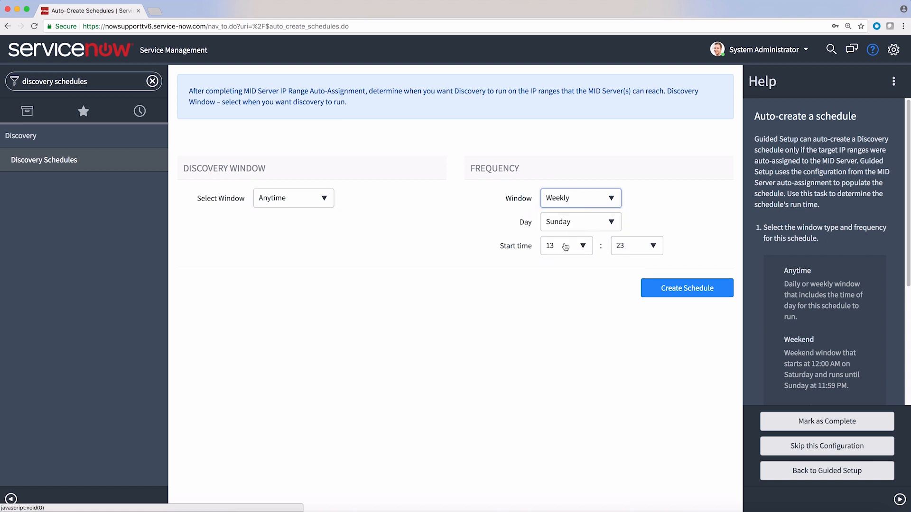
Set the weekly start time to 21:00 and create the auto-created discovery schedule
click(583, 246)
scroll(582, 343, down, 3)
scroll(582, 343, down, 2)
click(579, 341)
click(649, 246)
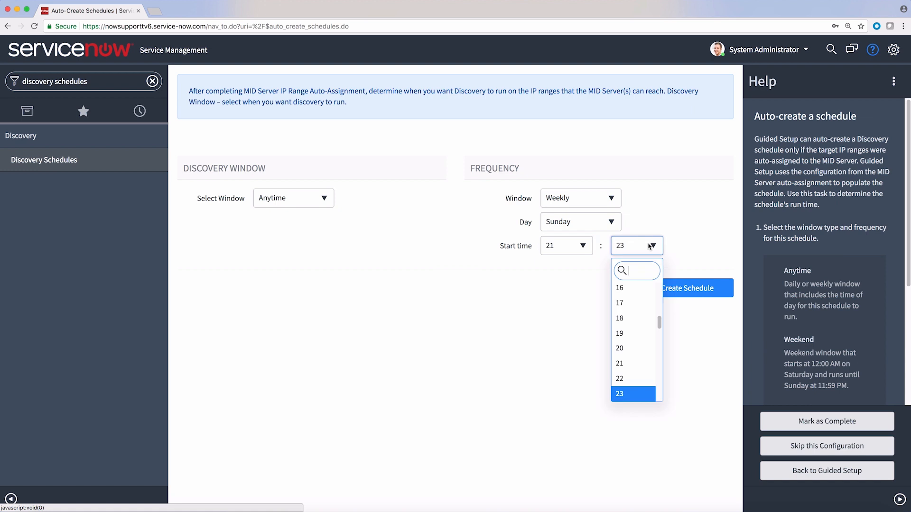
text(00)
click(619, 294)
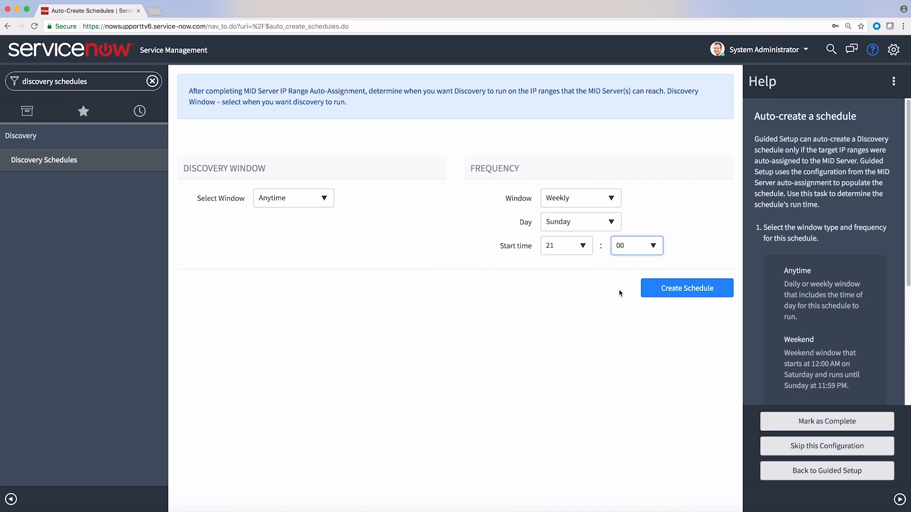
click(683, 294)
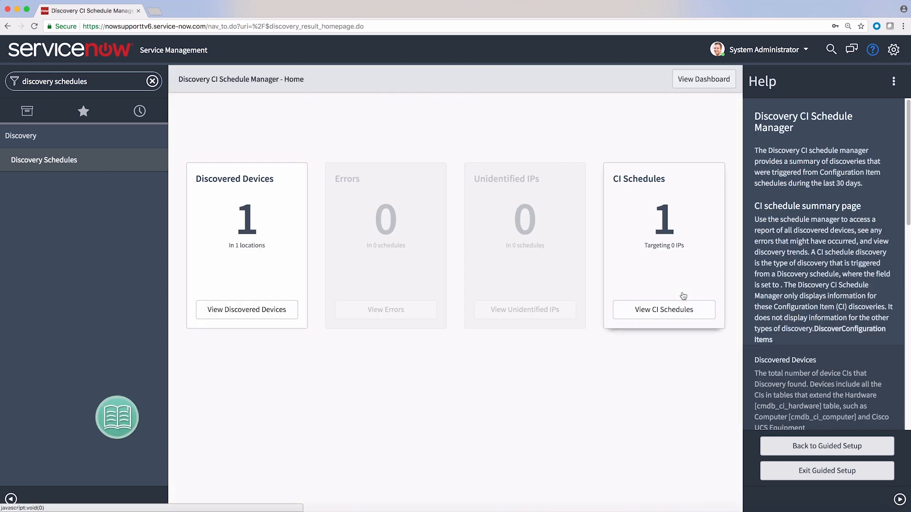
Open the Auto-Created Schedule record from the CI schedules, review its Discovery IP Ranges, and close the record
click(673, 310)
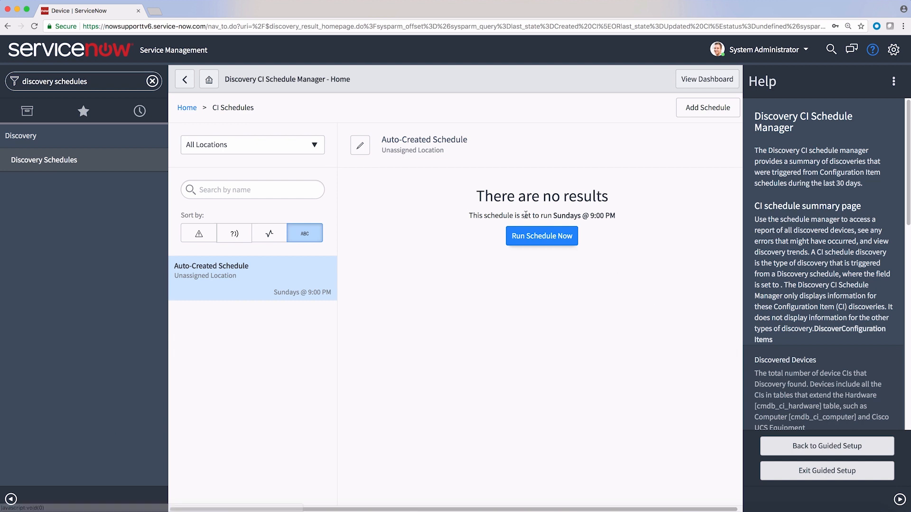
click(359, 148)
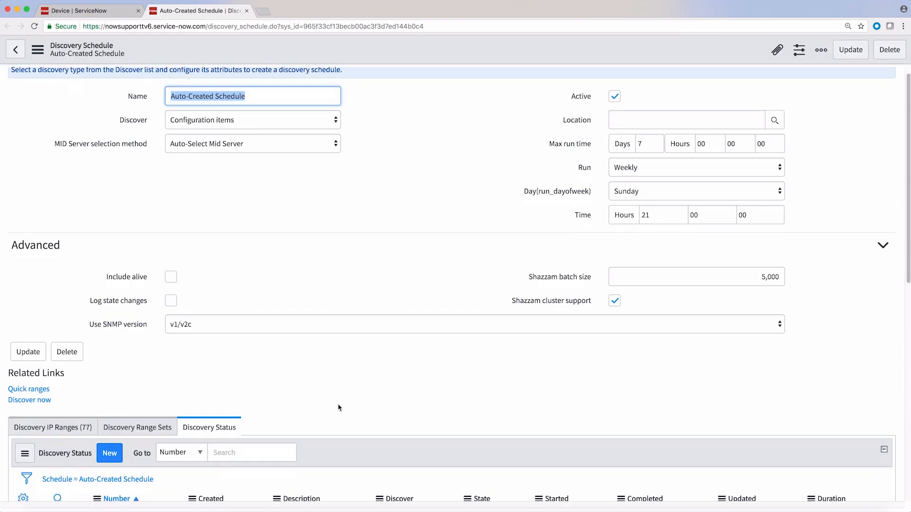
scroll(340, 406, down, 3)
click(76, 291)
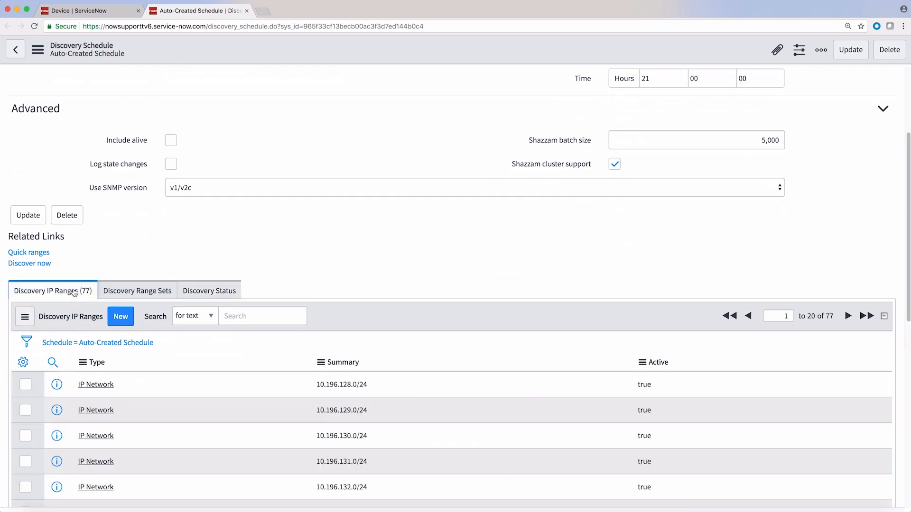
scroll(75, 291, down, 3)
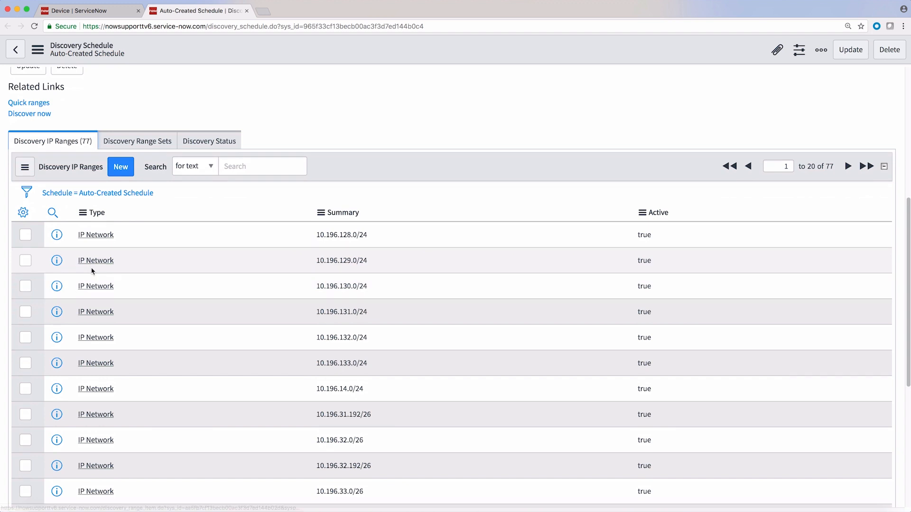
click(246, 10)
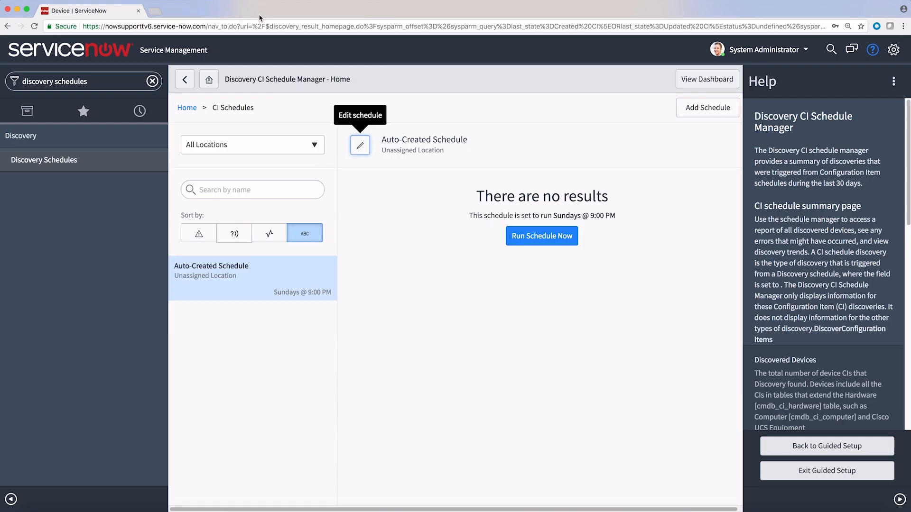
Add a discovery schedule named Alabama Office using Auto-Select Mid Server, with Alabama as its location
click(705, 114)
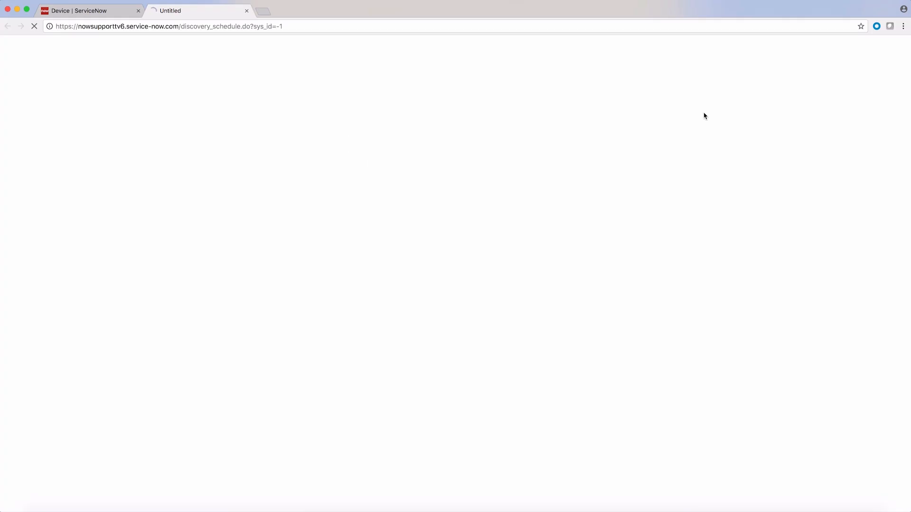
text(Alabama Office)
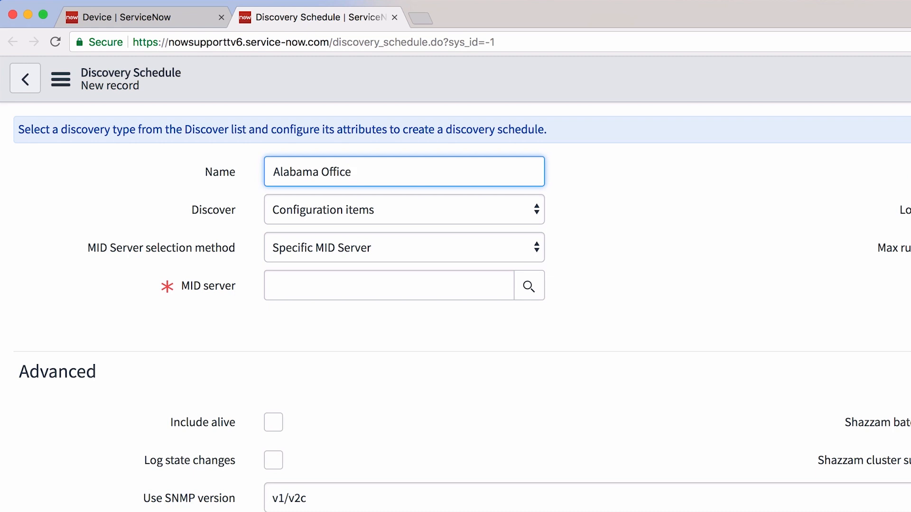
click(527, 248)
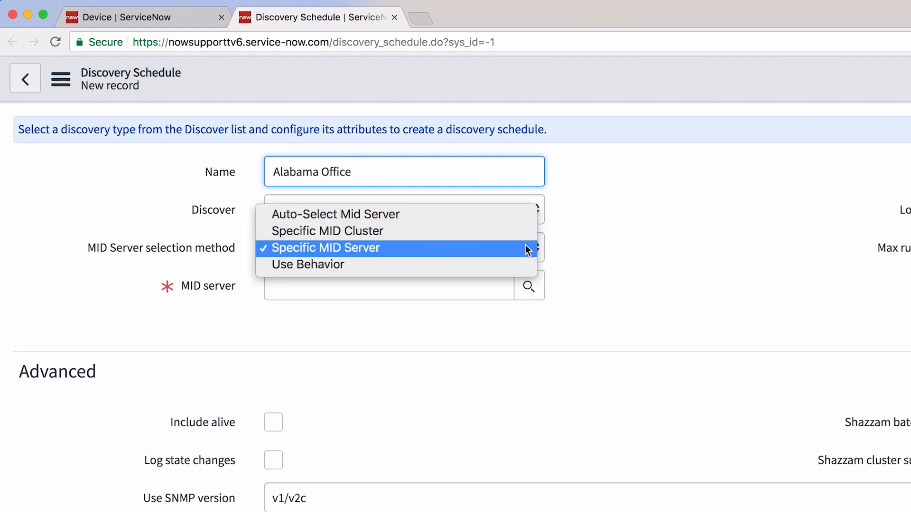
click(517, 220)
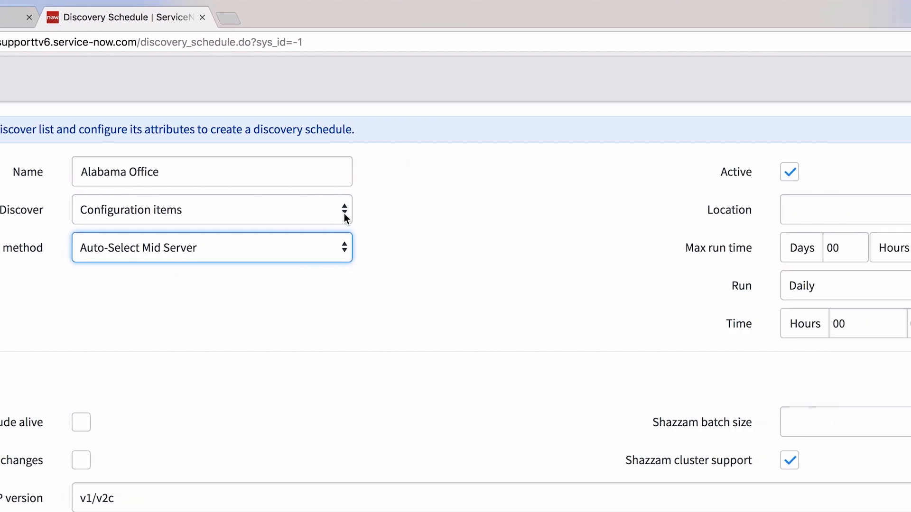
click(549, 209)
text(al)
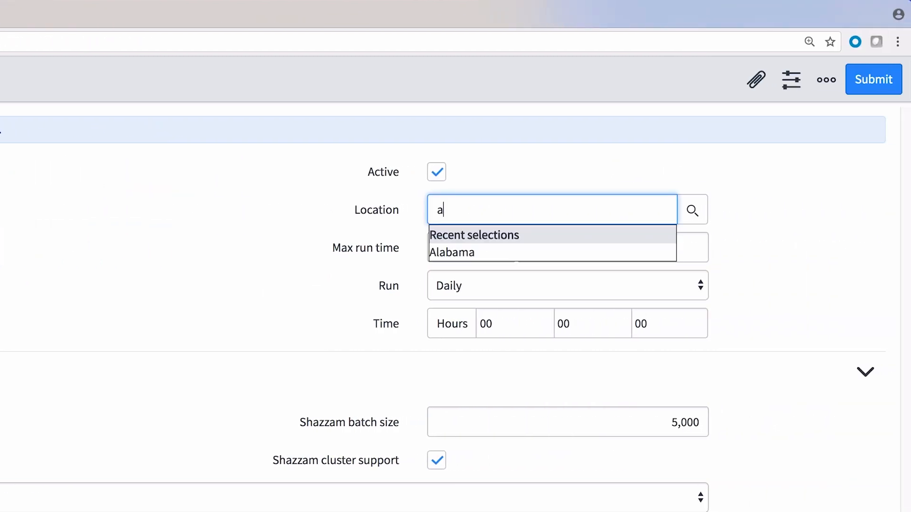
click(448, 253)
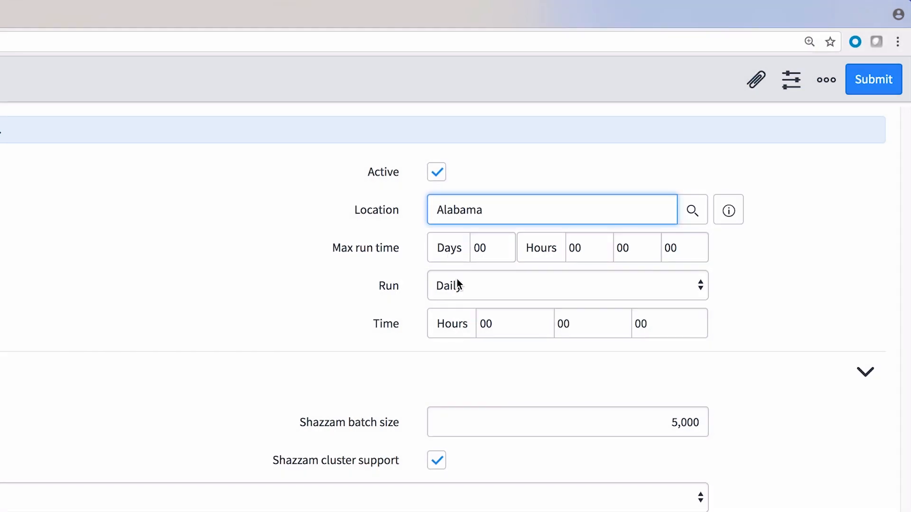
Set the Alabama Office schedule to run weekly at 22:00 and save the record without leaving the form
click(458, 285)
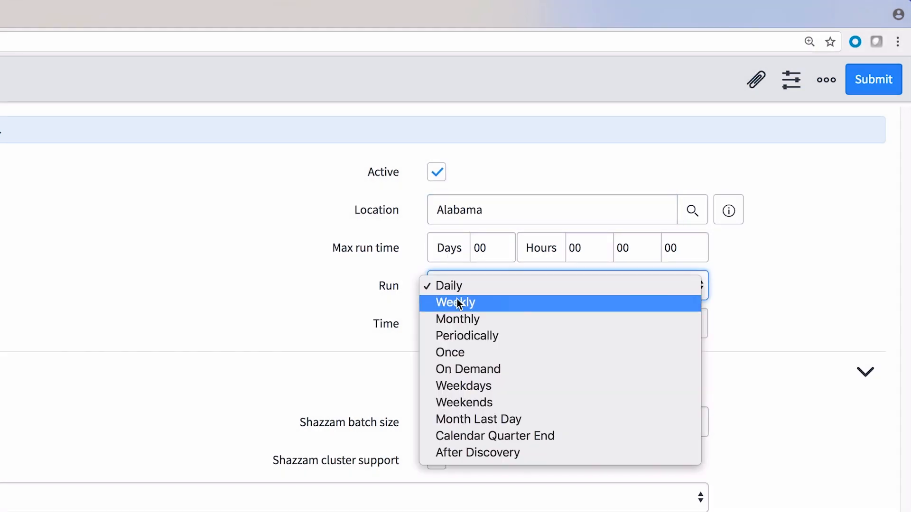
click(457, 303)
click(503, 361)
key(BackSpace)
key(BackSpace)
text(22)
click(496, 385)
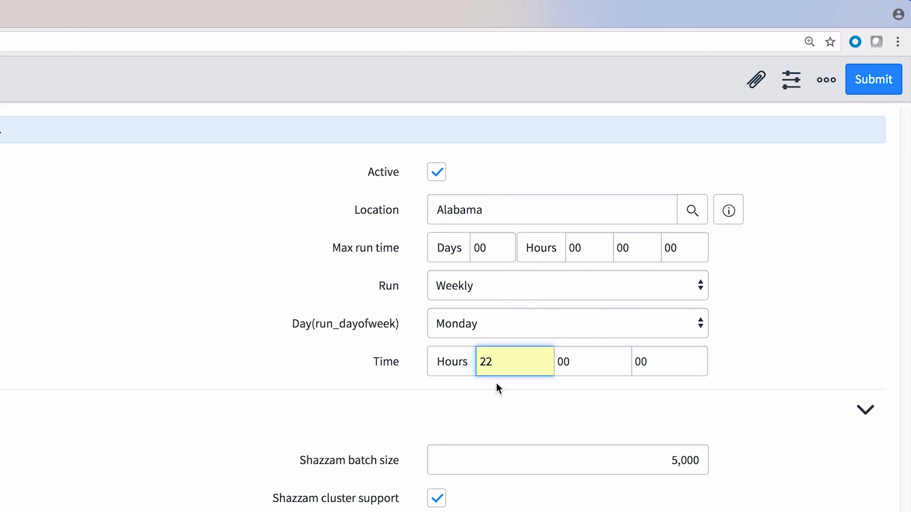
right_click(454, 102)
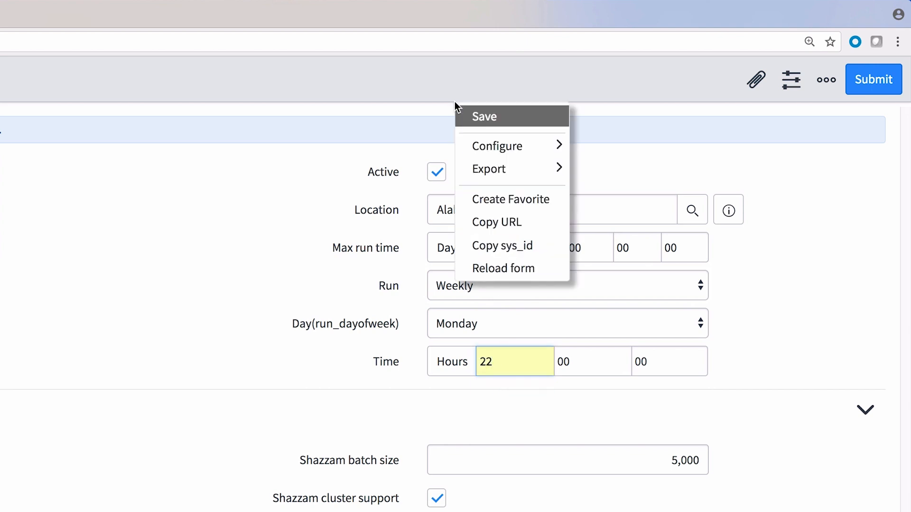
click(477, 119)
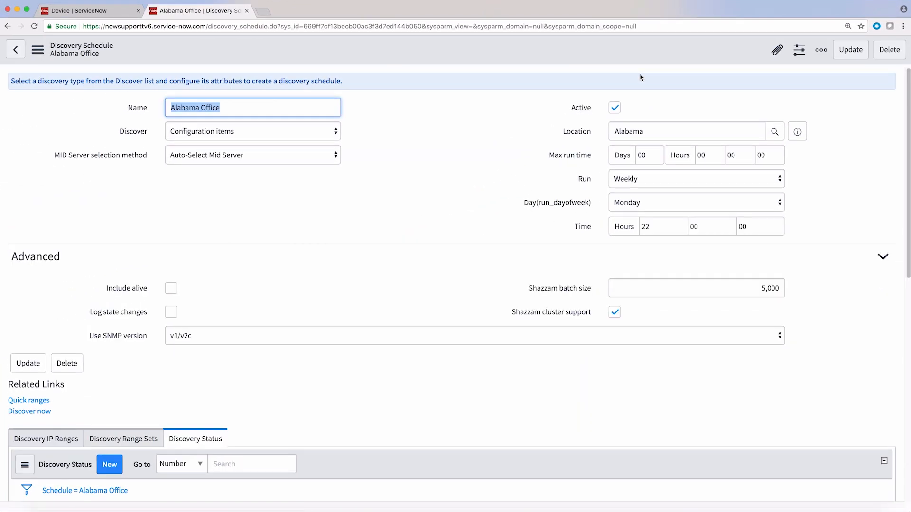
Add the IP network 10.0.1.0/24 to the Alabama Office schedule with Quick Ranges and update the record
click(40, 403)
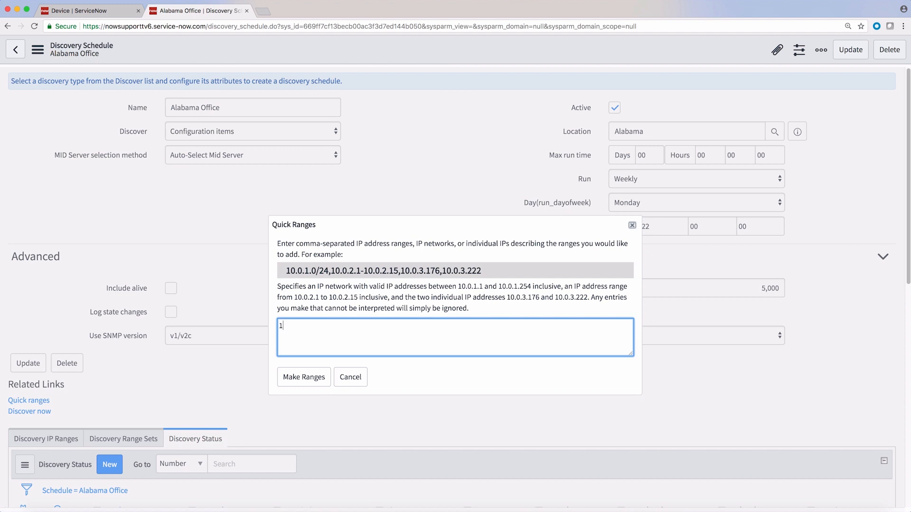
text(10.0.1.0/24)
click(301, 382)
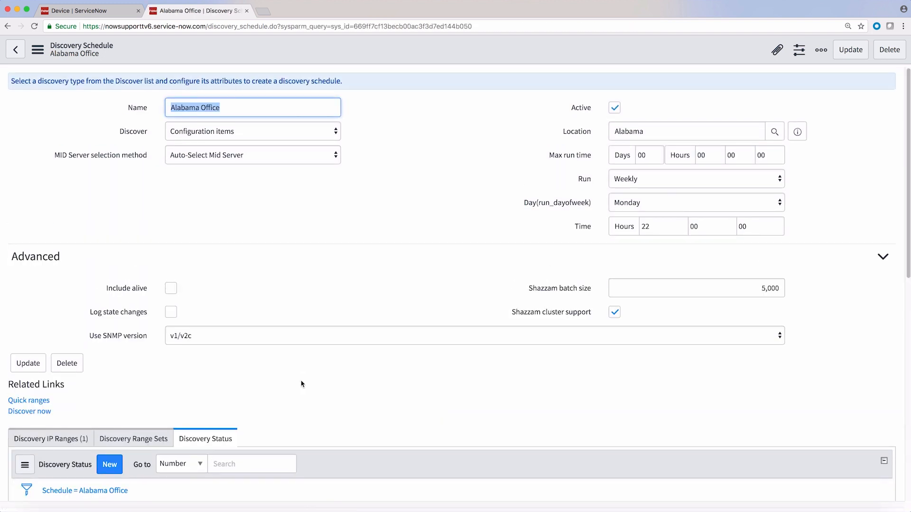
click(28, 365)
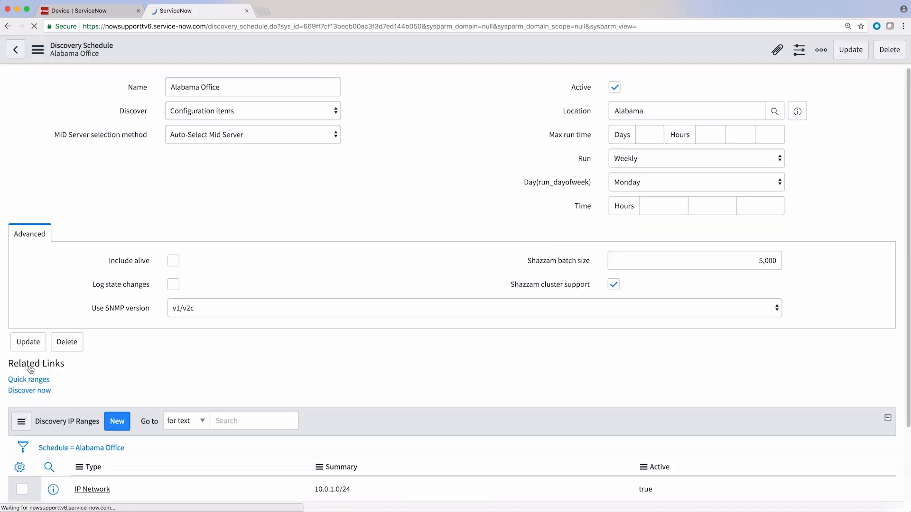
Close the schedule record, return to the guided setup, and mark the Auto-Create Schedules task as complete
click(247, 11)
click(247, 10)
click(825, 451)
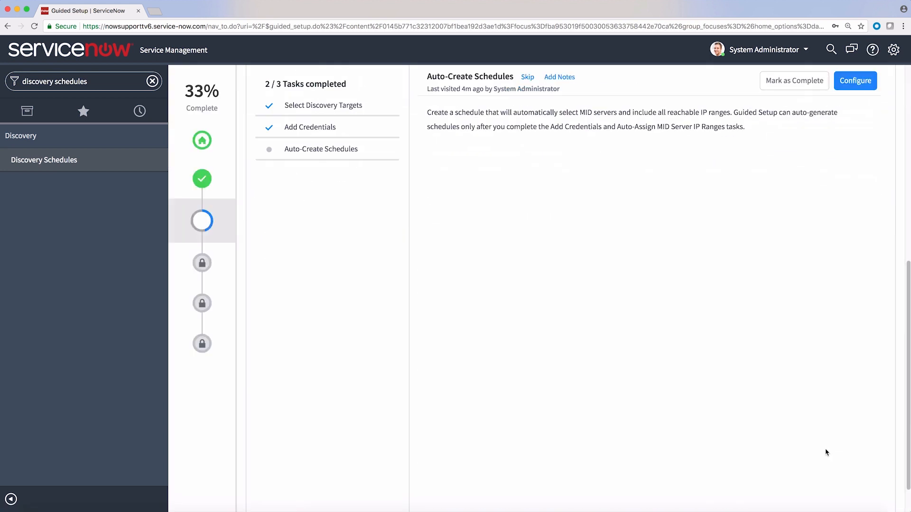
click(797, 89)
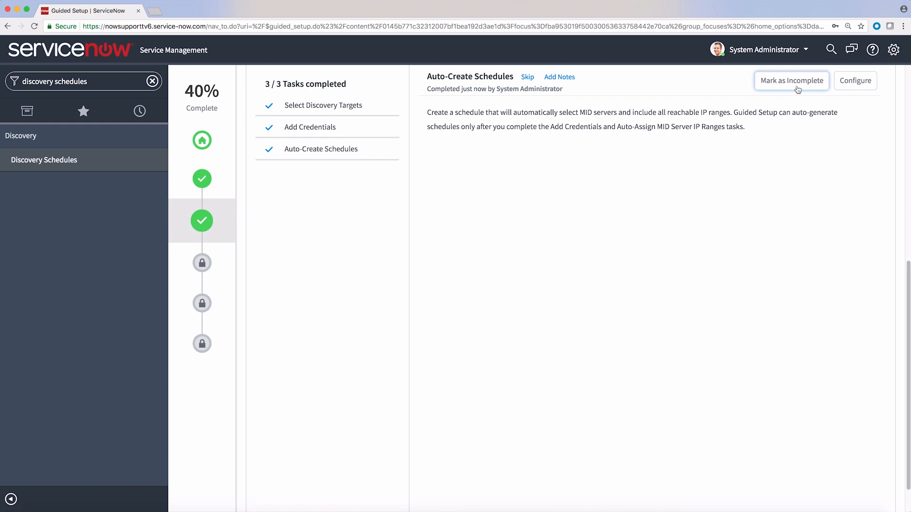
Open the Alabama Office record from the Discovery Schedules list and run its discovery immediately
click(101, 162)
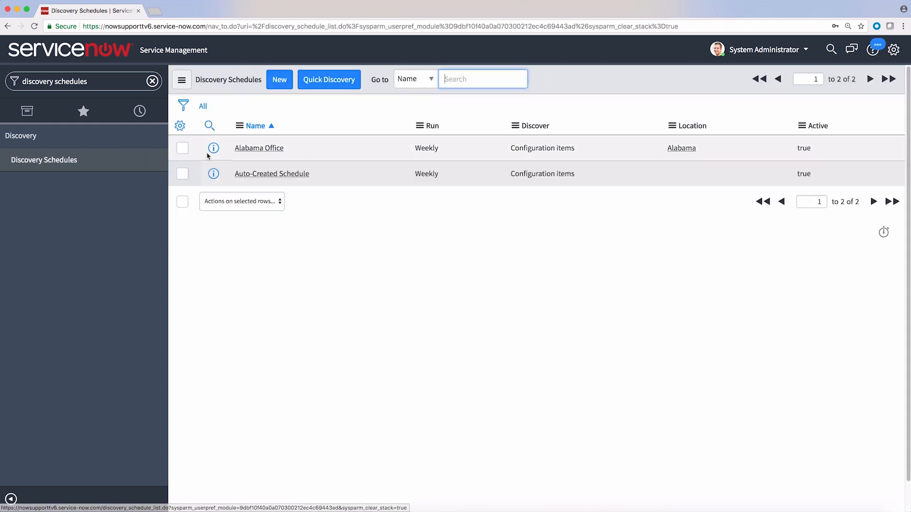
click(258, 148)
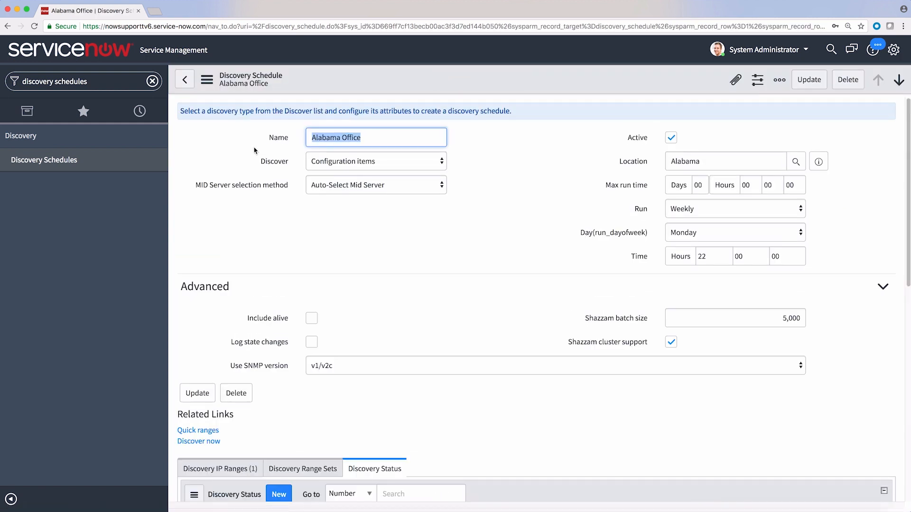
click(202, 441)
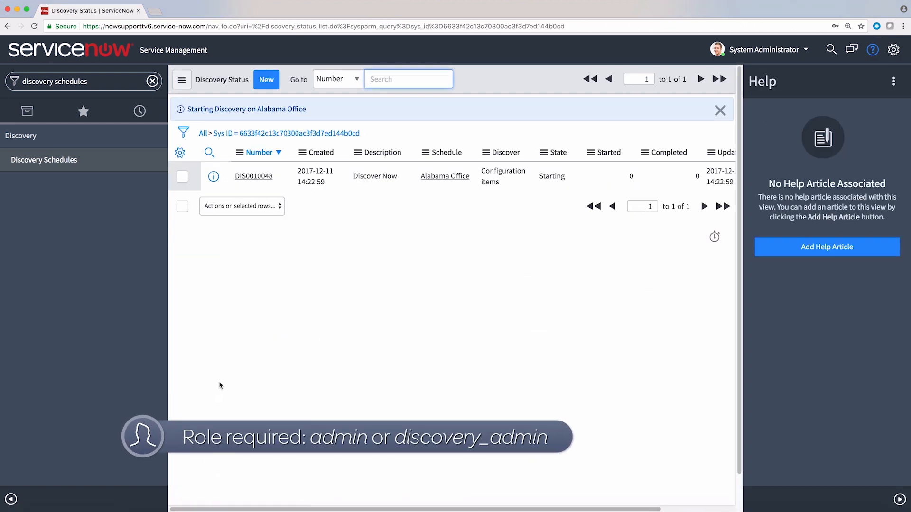
Open the status record of the Alabama Office discovery, check its Discovery Log, and refresh the status
click(254, 175)
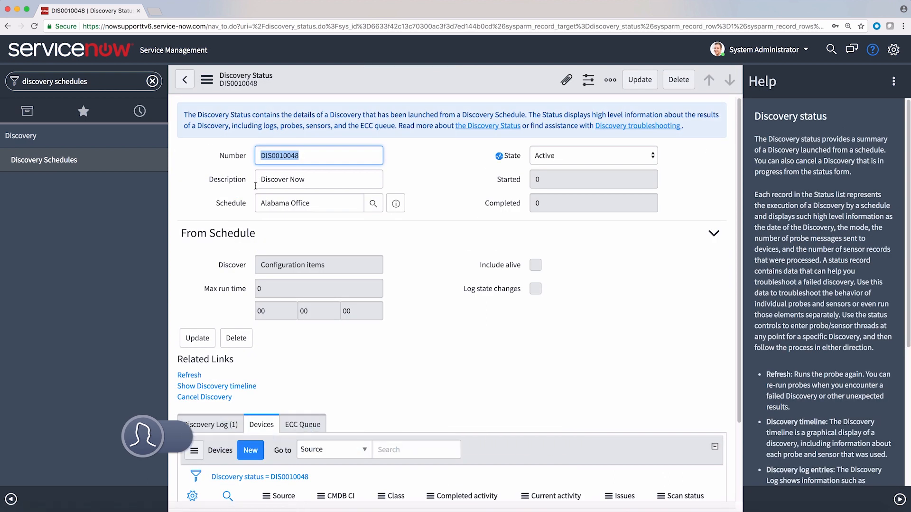
click(217, 424)
scroll(217, 424, down, 3)
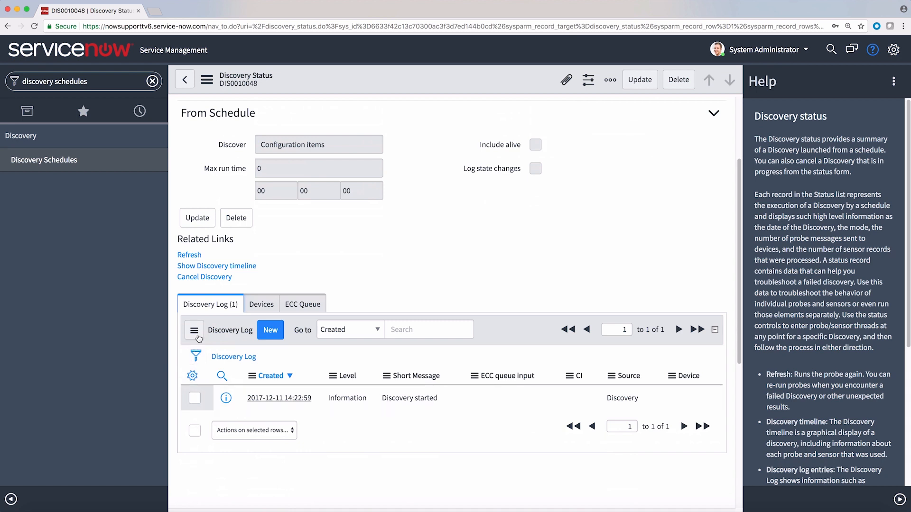
click(196, 256)
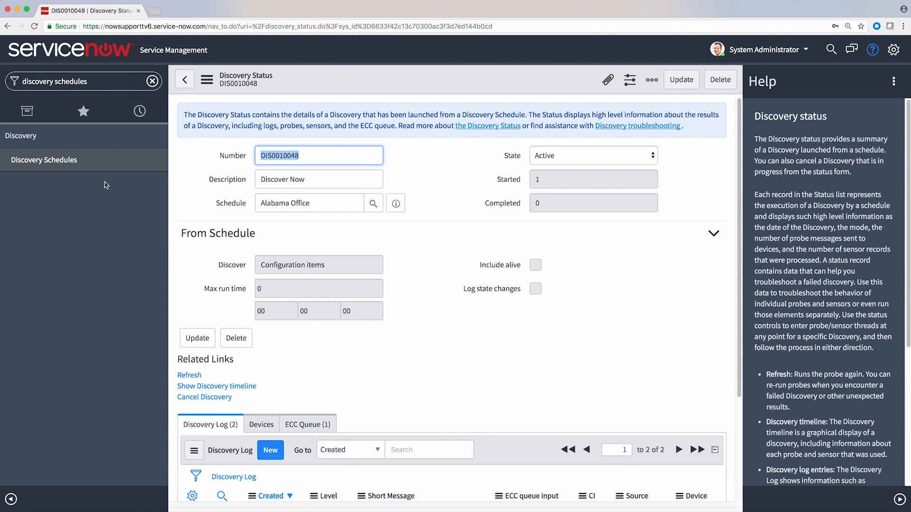
Run a Quick Discovery on a single target IP from the Discovery Schedules list, using the nowsupporttv2 MID Server
click(66, 162)
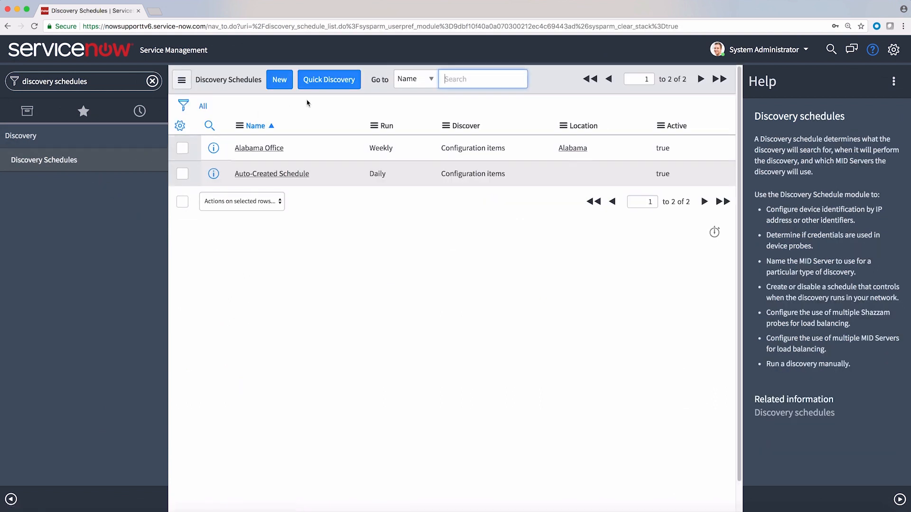
click(326, 86)
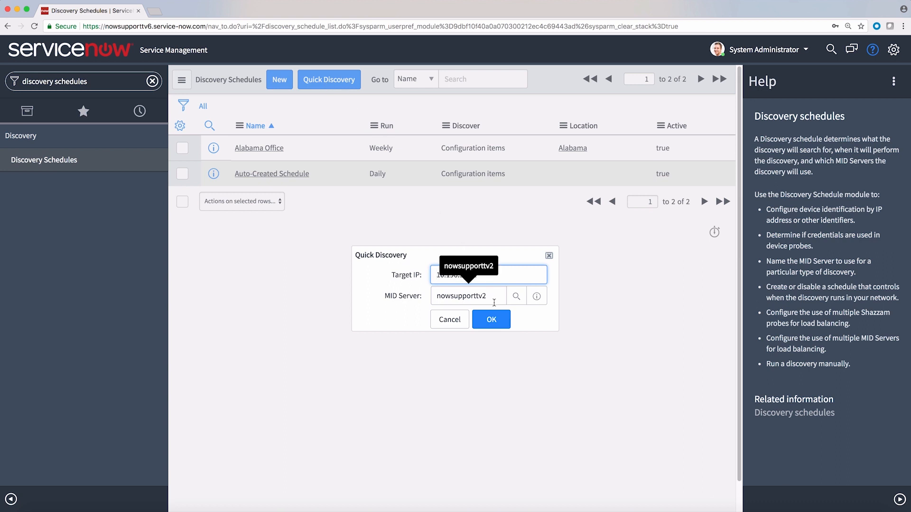
click(489, 322)
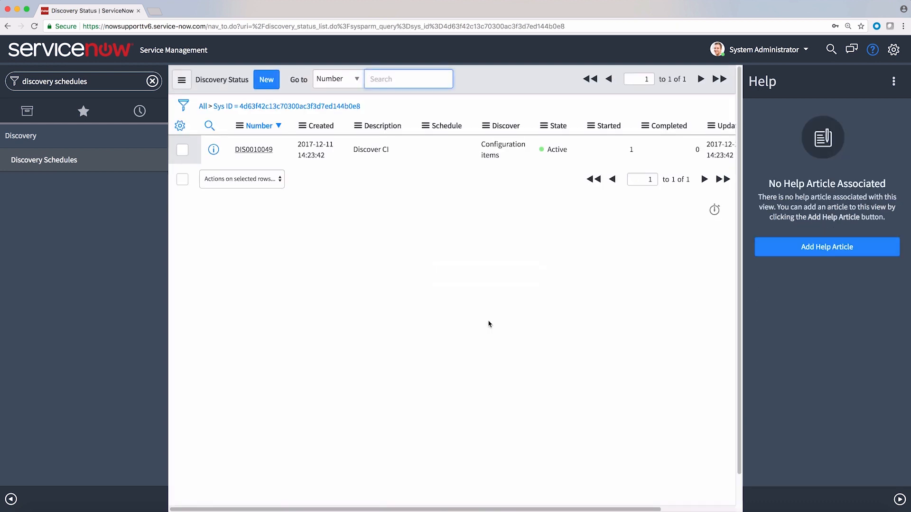
Open the status record of the quick discovery and show its Discovery timeline
click(262, 150)
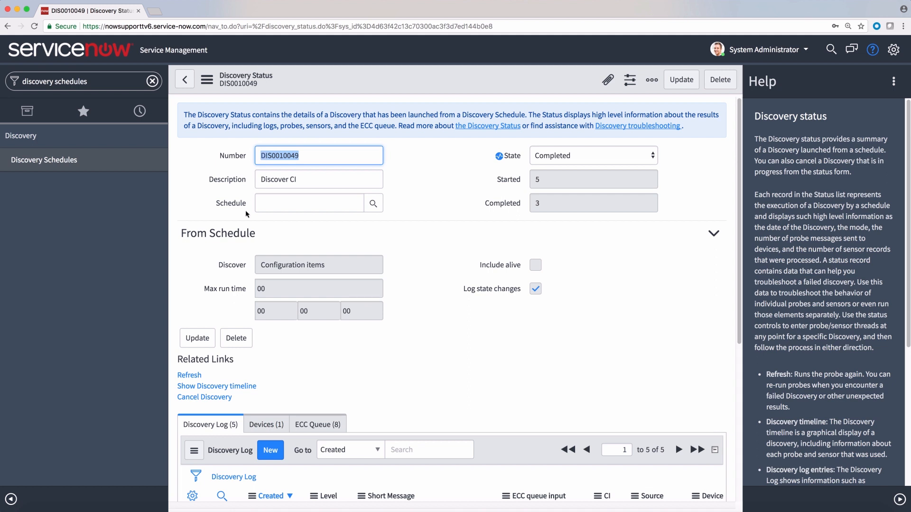
click(198, 387)
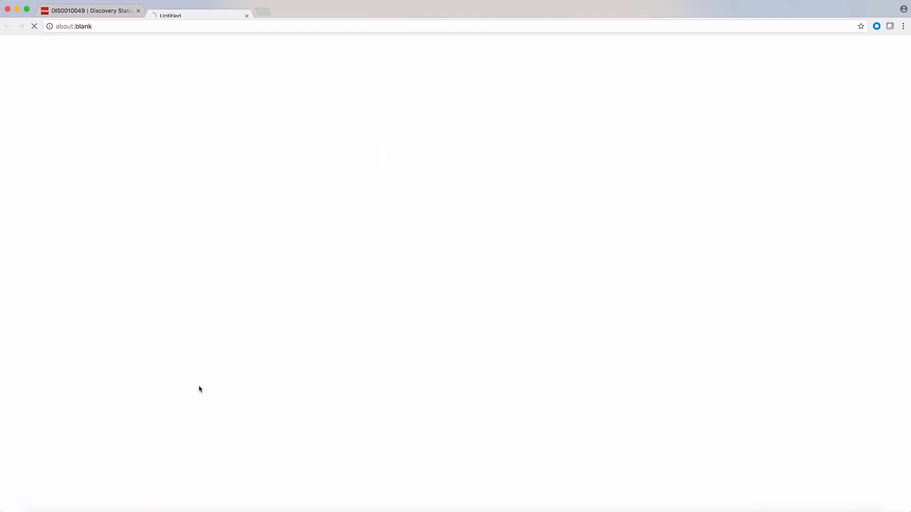